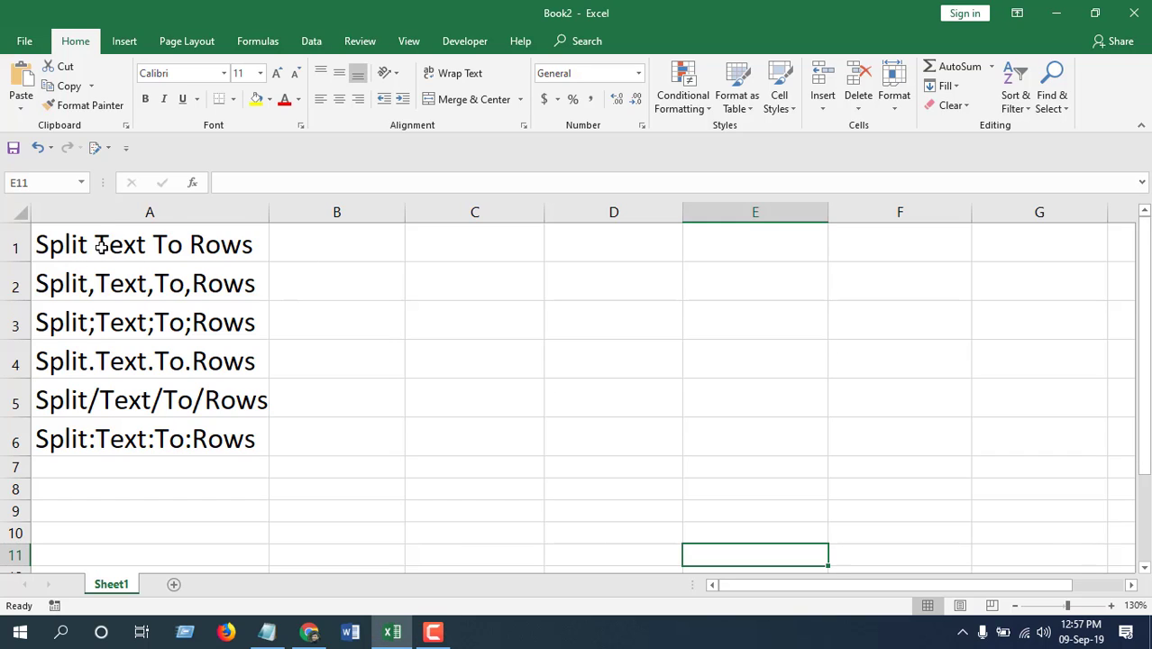
# Select A1's space-separated text and check the empty output cells in column B
pyautogui.click(97, 244)
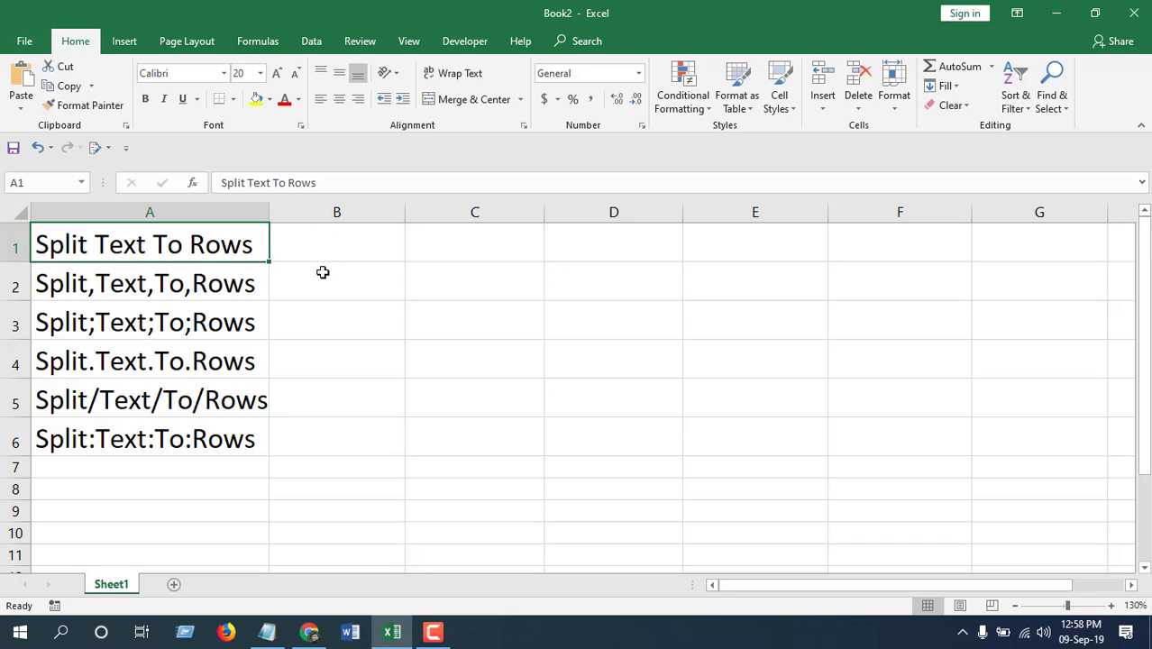
pyautogui.click(322, 240)
pyautogui.click(311, 286)
pyautogui.click(304, 333)
pyautogui.click(307, 358)
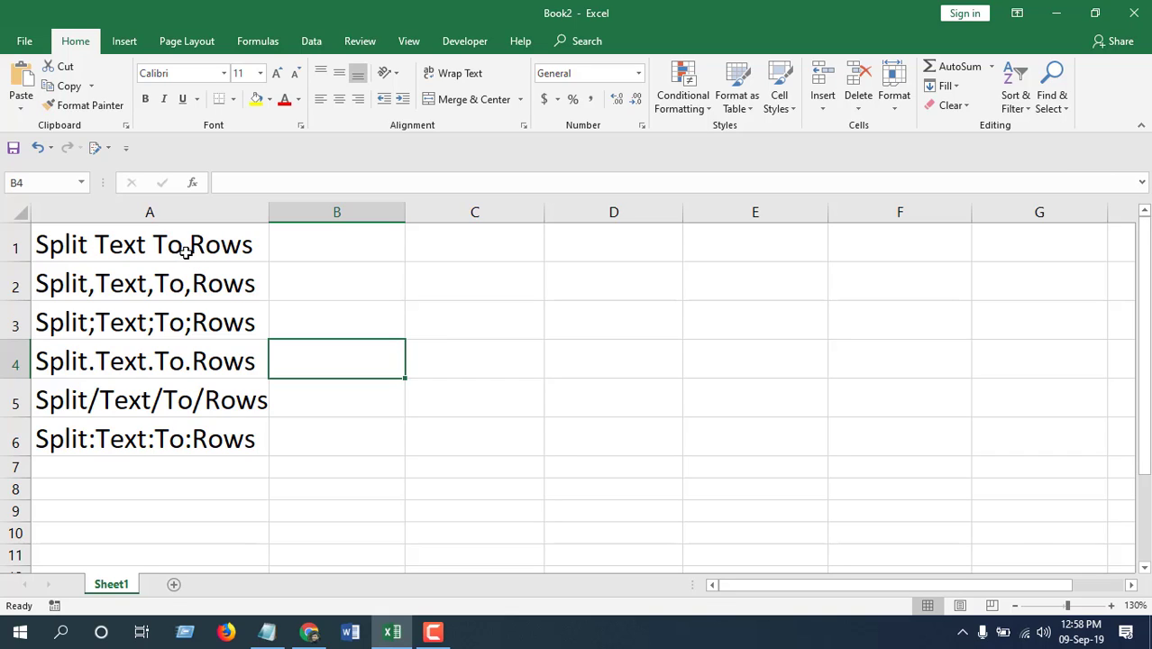
pyautogui.click(70, 253)
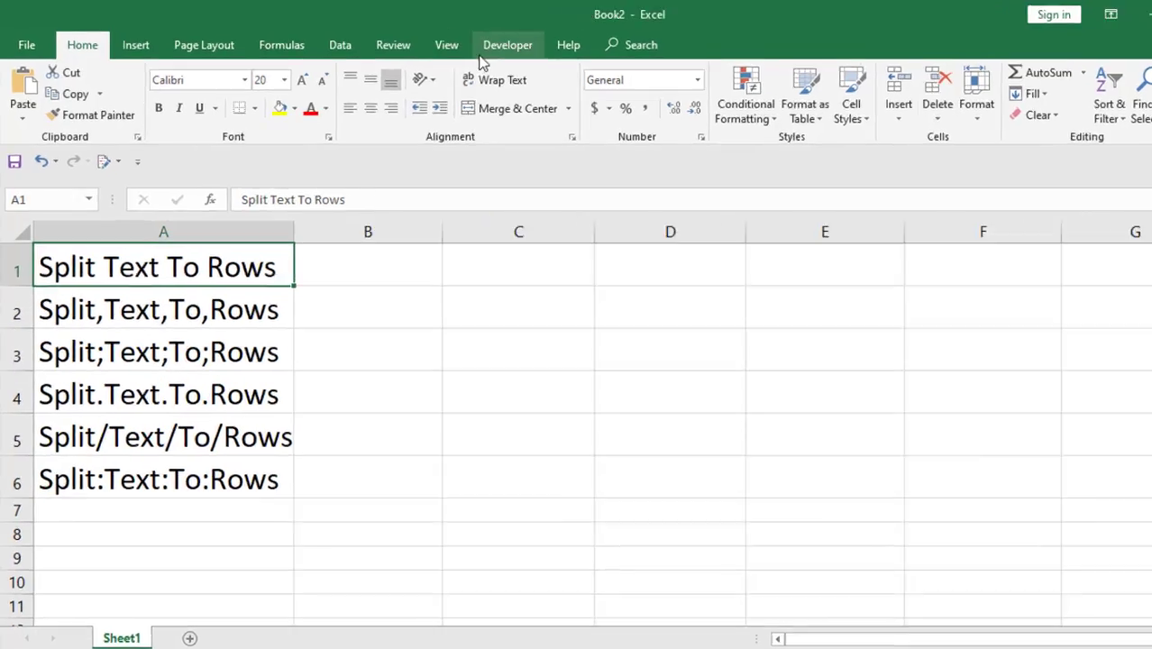
# Paste the splitvertically macro code into a new module in the Visual Basic editor
pyautogui.click(464, 40)
pyautogui.click(61, 166)
pyautogui.click(260, 64)
pyautogui.write('Sub splitvertically() \'Subscribe to Excel 10 Tutorial     Dim xRg As Range     Dim xOutRg As Range     Dim xCell As Range     Dim xTxt As String     Dim xStr As String     Dim xOutArr As Variant     On Error Resume Next     xTxt = ActiveWindow.RangeSelection.Address     Set xRg = Application.InputBox("please select the data range:", "Excel 10 Tutorial", xTxt, , , , , 8)     If xRg Is Nothing Then Exit Sub     Set xOutRg = Application.InputBox("please select output cell:", "Excel 10 Tutorial", , , , , , 8)     If xOutRg Is Nothing Then Exit Sub     For Each xCell In xRg         If xStr = "" Then             xStr = xCell.Value         Else             xStr = xStr & " " & xCell.Value         End If     Next     xOutArr = VBA.Split(xStr, " ")     xOutRg.Range("A1").Resize(UBound(xOutArr) + 1, 1) = Application.WorksheetFunction.Transpose(xOutArr) End Sub')
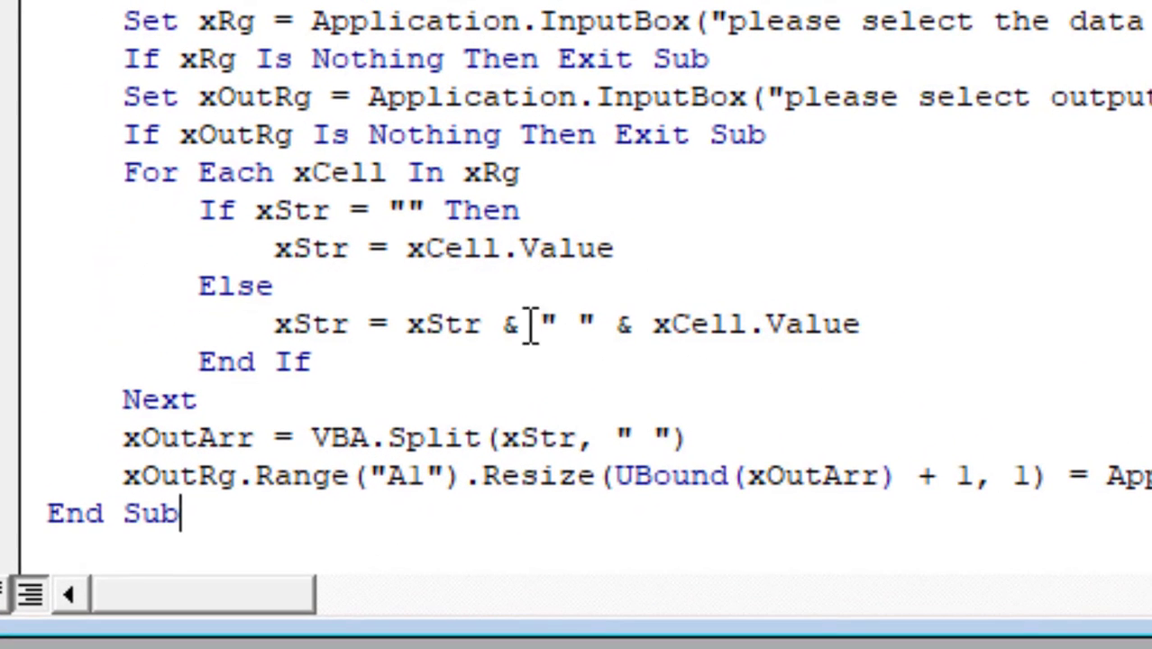
# Check the space delimiters in the macro code and run it with F5
pyautogui.moveTo(532, 325)
pyautogui.mouseDown()
pyautogui.moveTo(593, 321)
pyautogui.moveTo(582, 328)
pyautogui.mouseUp()
pyautogui.click(560, 326)
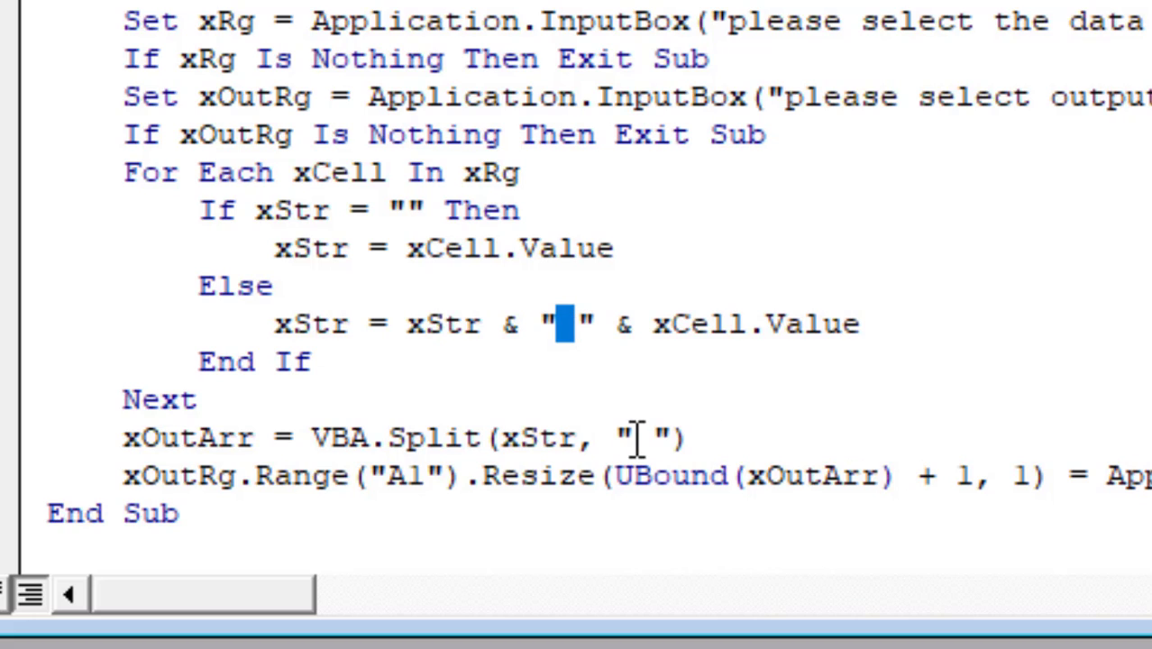
pyautogui.moveTo(630, 437); pyautogui.dragTo(658, 437)
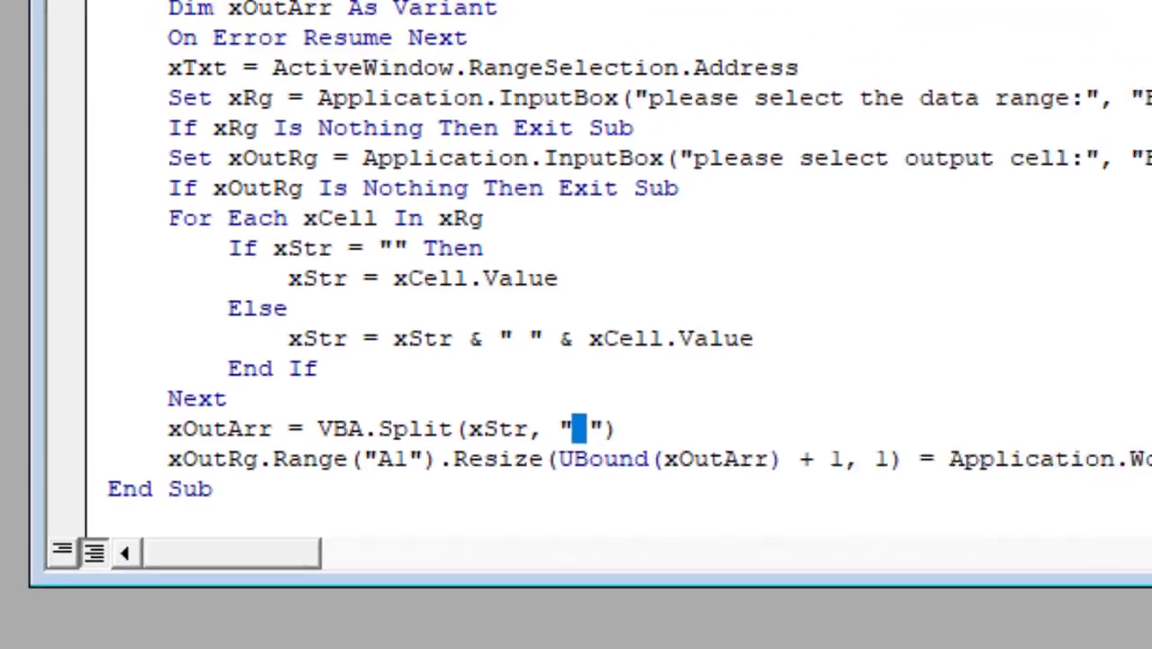
pyautogui.press('F5')
pyautogui.click(298, 559)
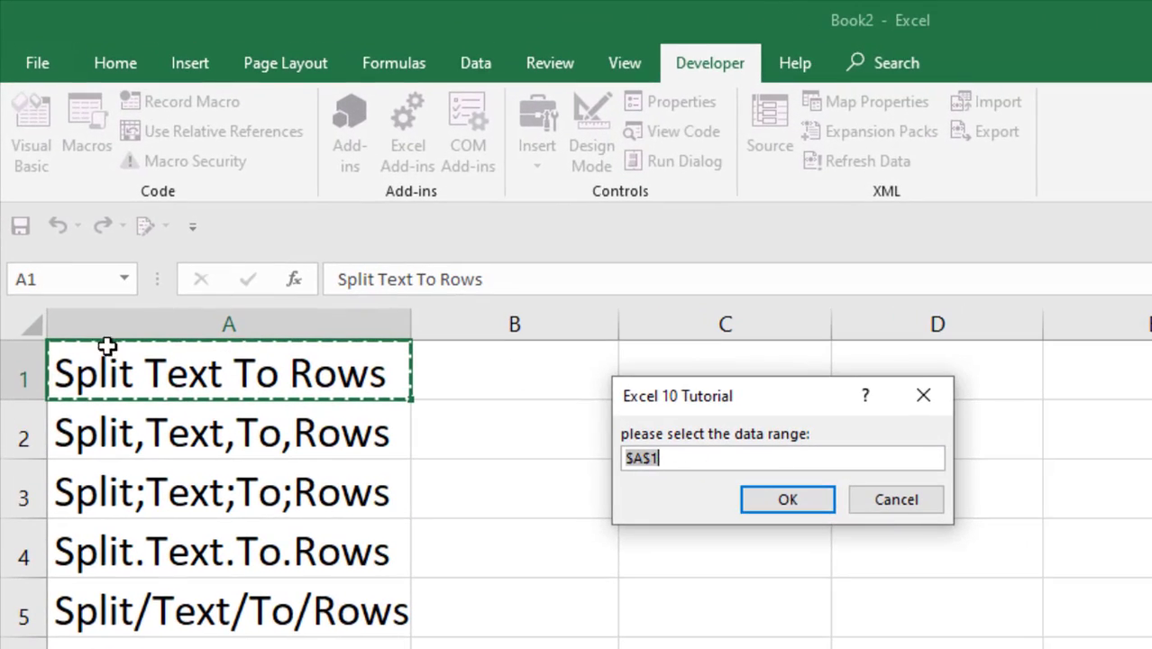
# Use $A$1 as the data range and B1 as output, giving Split, Text, To, Rows in B1:B4
pyautogui.click(248, 380)
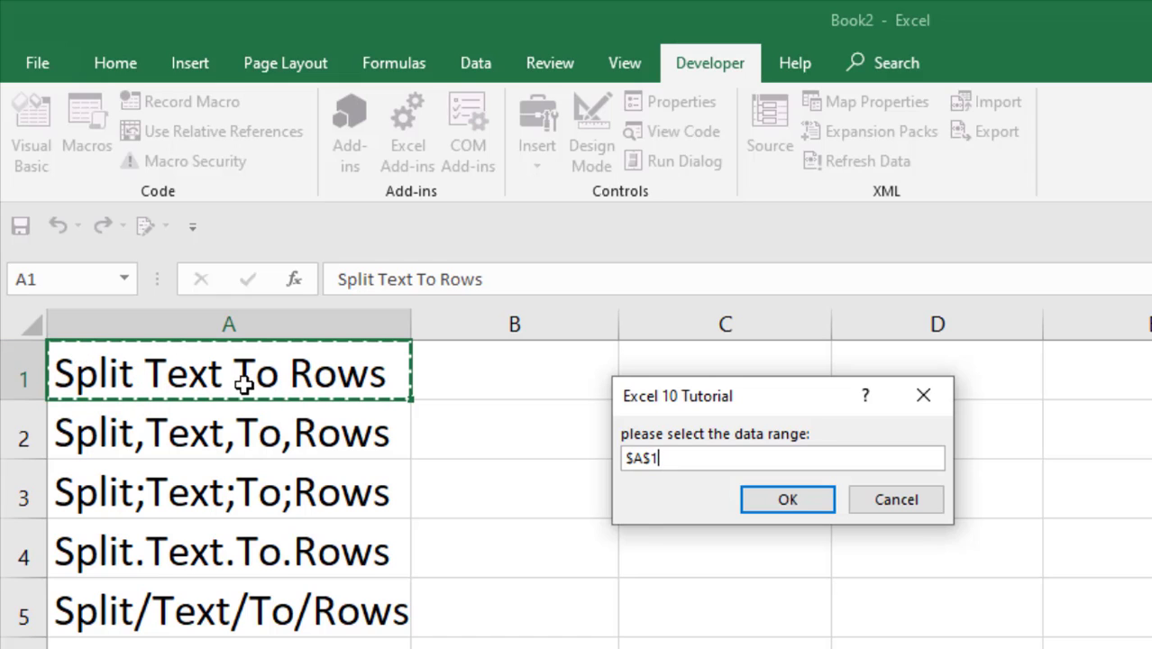
pyautogui.click(787, 501)
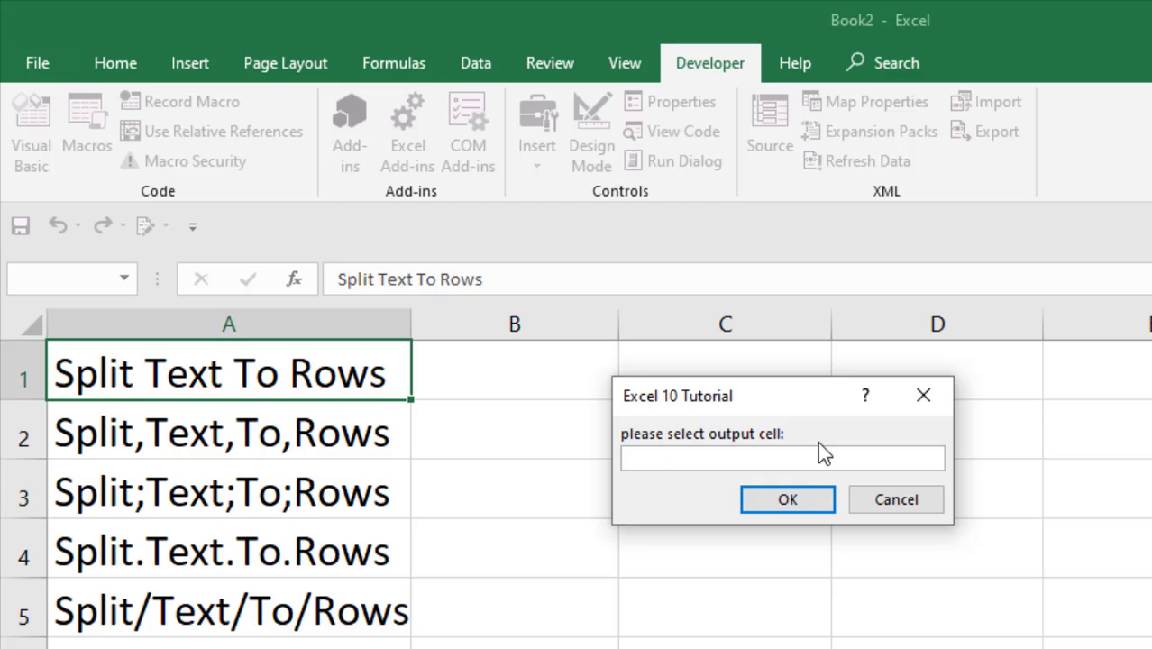
pyautogui.click(494, 371)
pyautogui.click(758, 504)
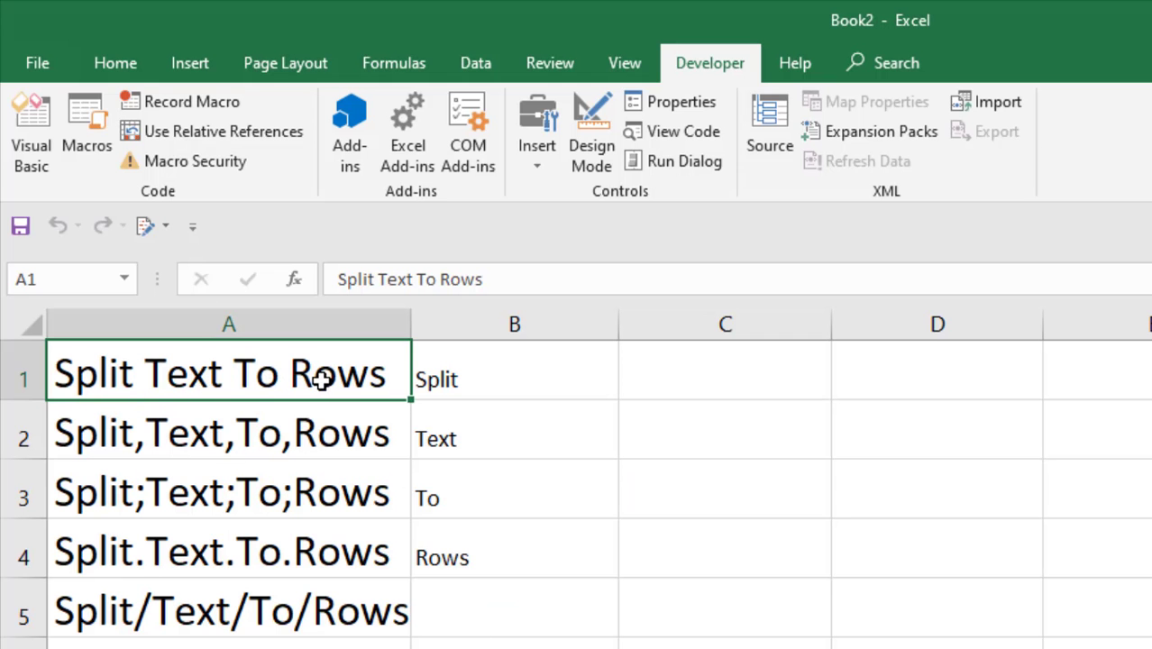
pyautogui.click(472, 384)
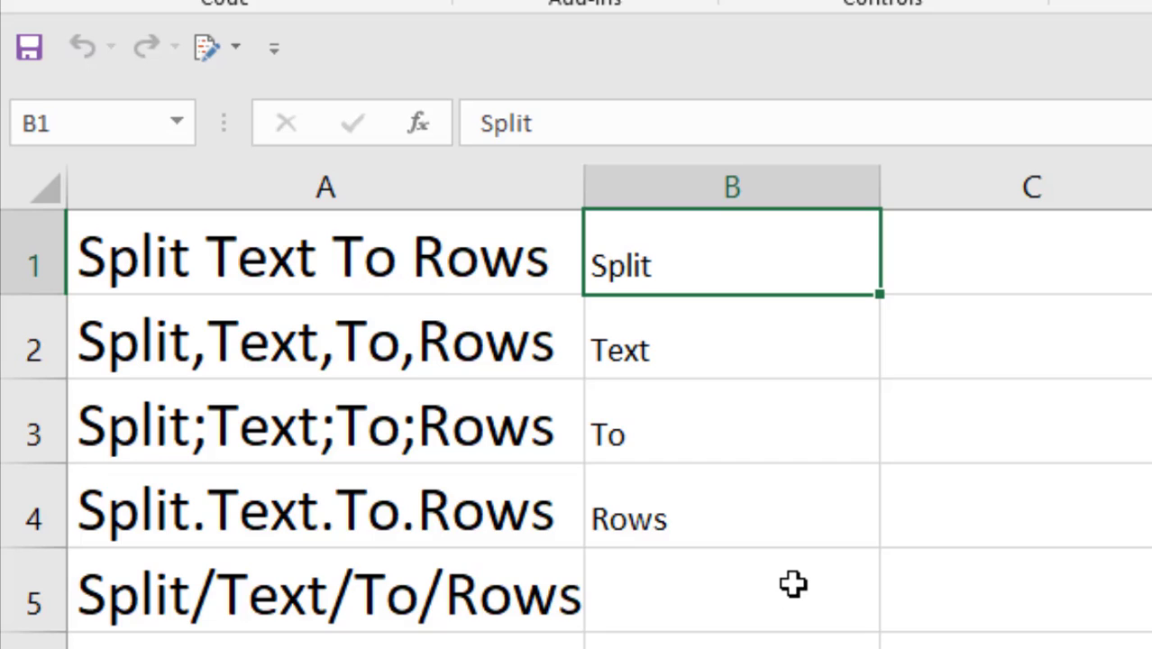
# With A2 selected, change both macro delimiters from space to comma
pyautogui.click(172, 352)
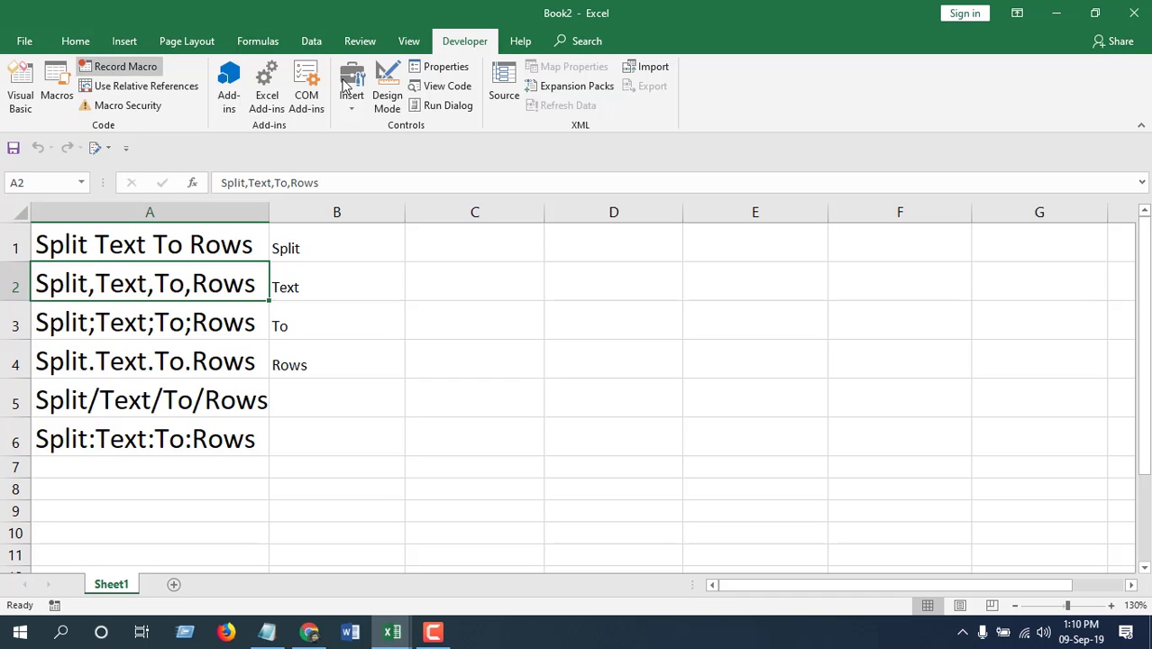
pyautogui.click(19, 95)
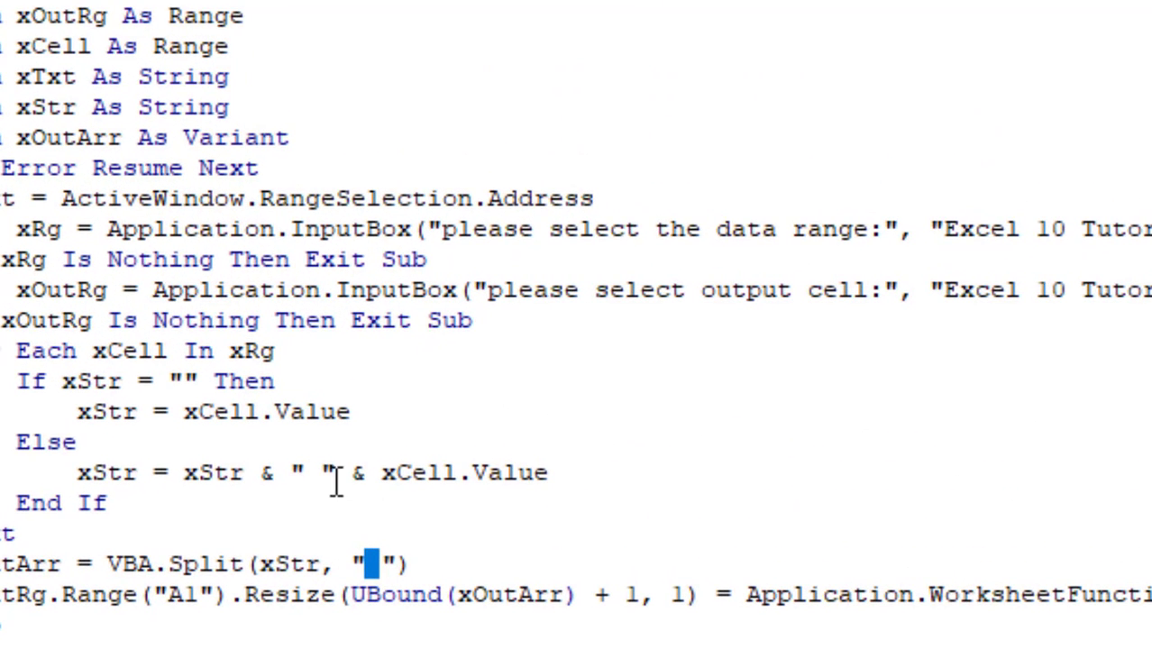
pyautogui.click(317, 474)
pyautogui.doubleClick(317, 475)
pyautogui.write(',')
pyautogui.hotkey('ctrl', 'Right')
pyautogui.hotkey('ctrl', 'Right')
pyautogui.hotkey('ctrl', 'Right')
pyautogui.hotkey('ctrl', 'Right')
pyautogui.hotkey('ctrl', 'Right')
pyautogui.doubleClick(371, 563)
pyautogui.write(',')
# Run the macro on $A$2 with output at C1, filling C1:C4
pyautogui.press('F5')
pyautogui.click(216, 622)
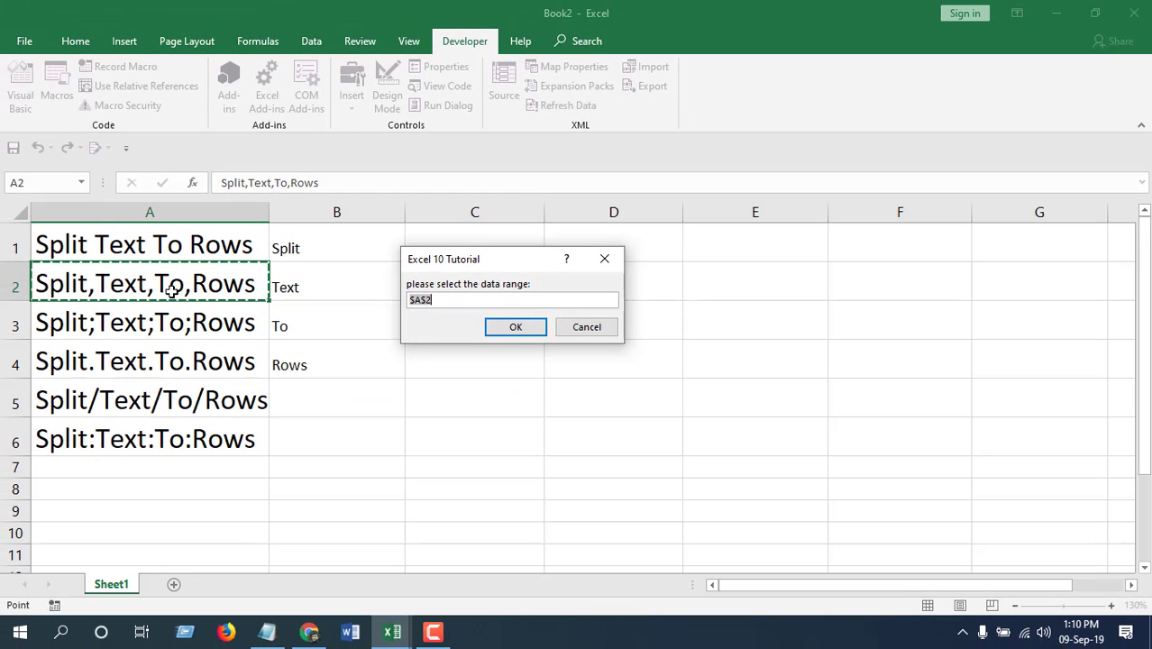
pyautogui.click(528, 327)
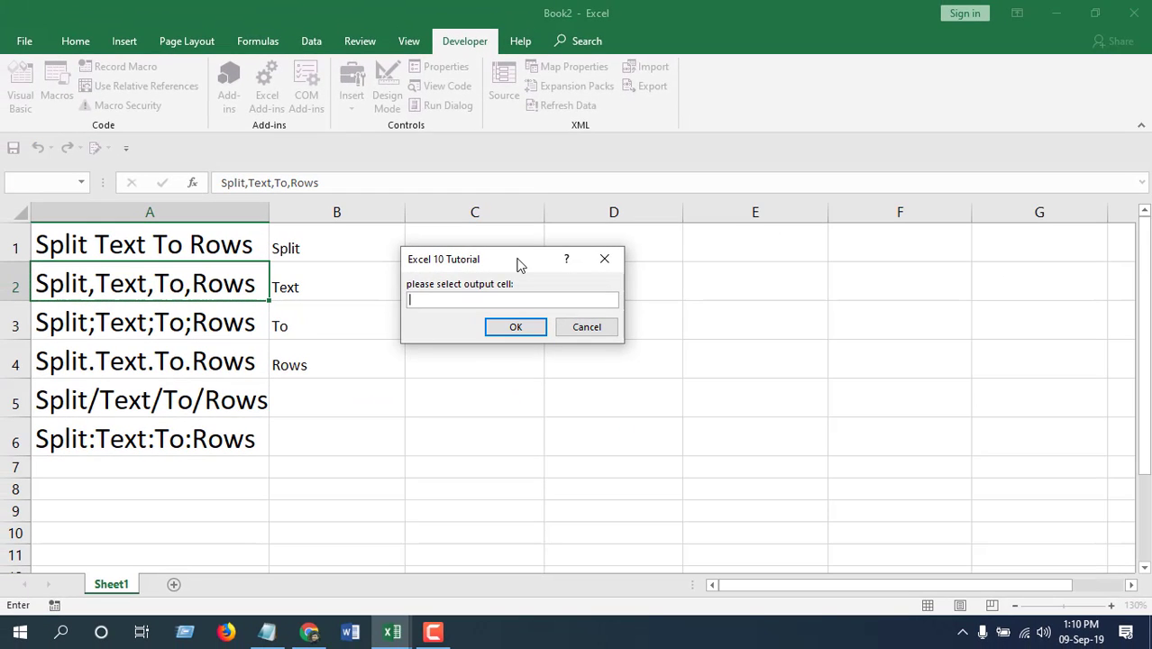
pyautogui.moveTo(519, 264); pyautogui.dragTo(866, 213)
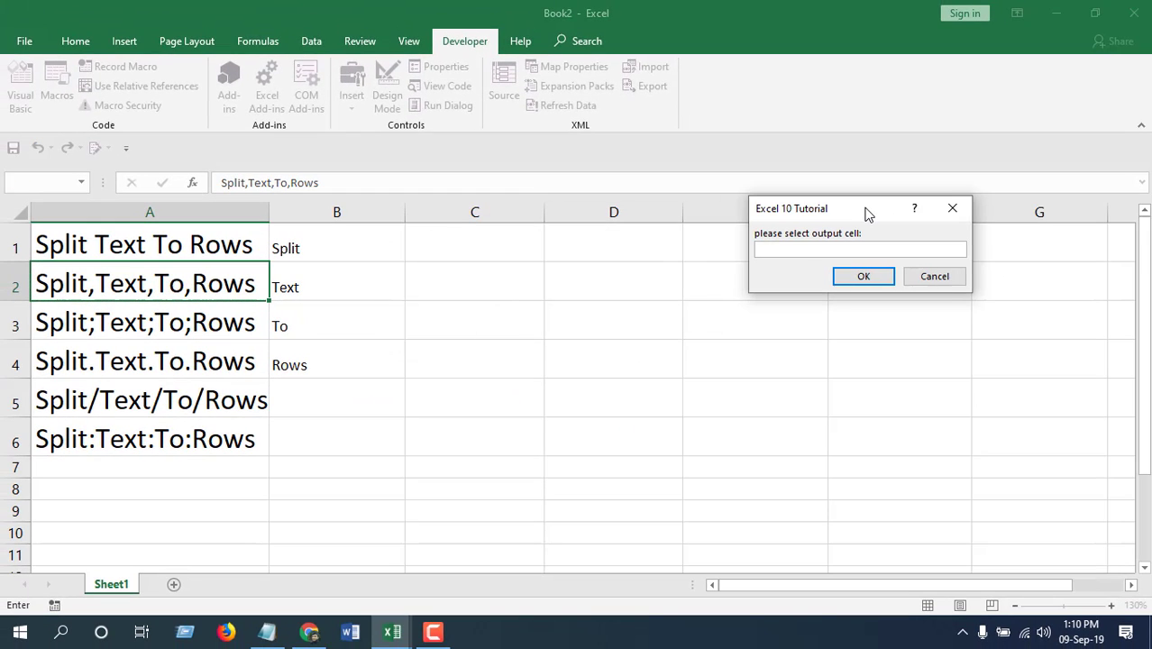
pyautogui.click(474, 239)
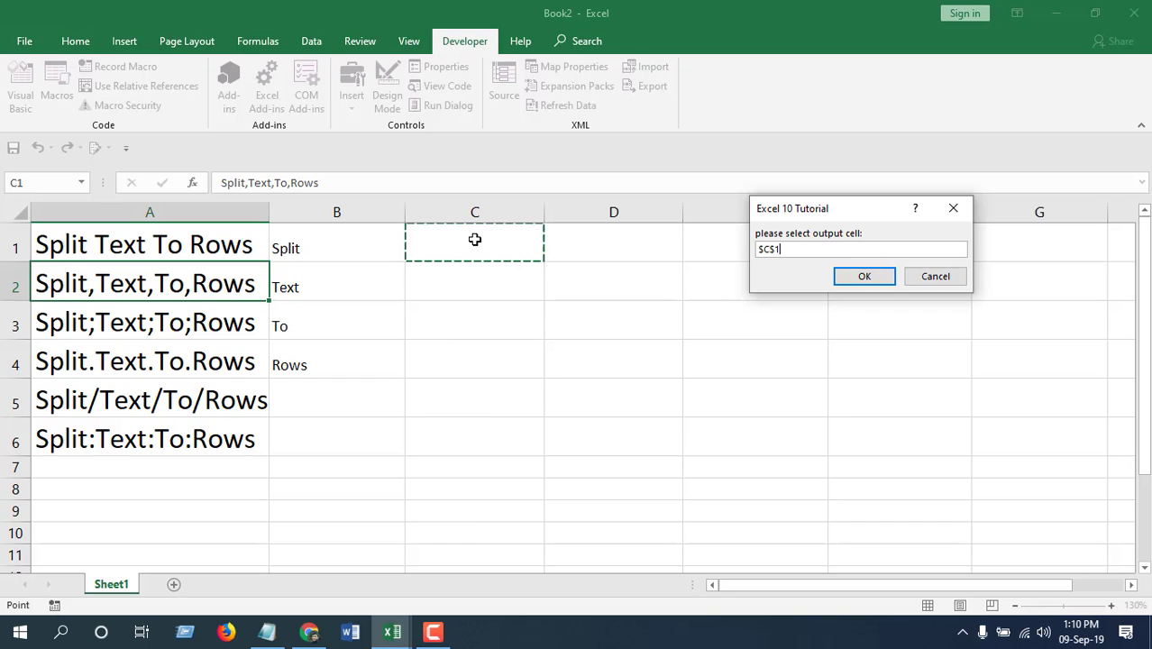
pyautogui.click(864, 278)
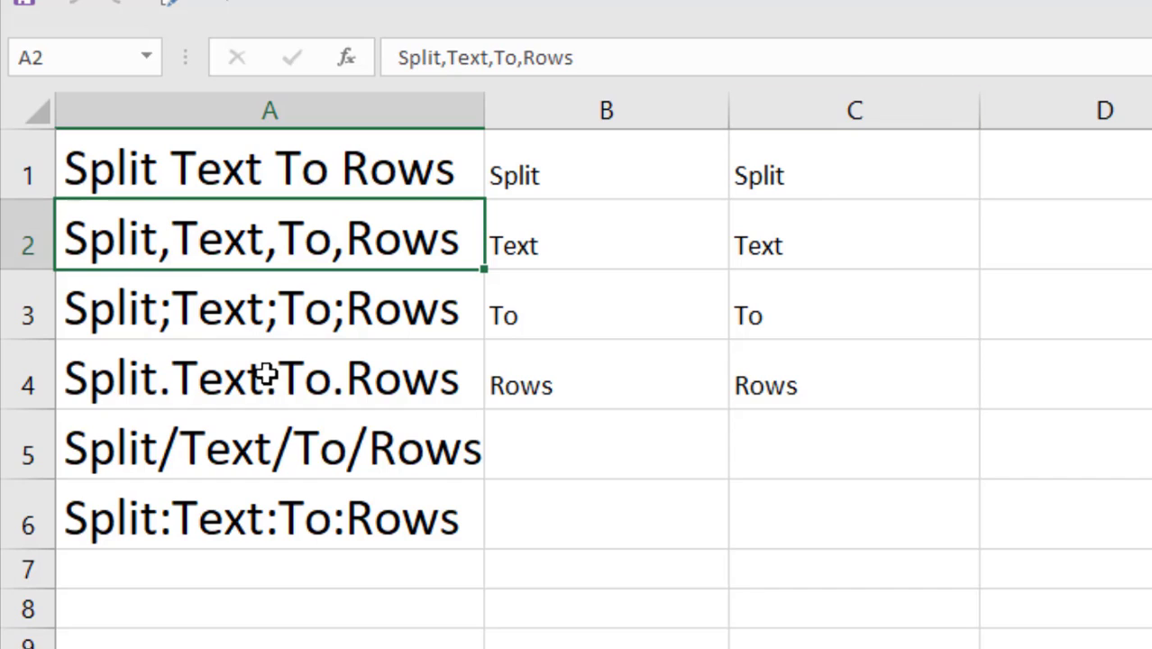
# Run the macro on $A$3 with output cell D1, filling D1:D4 with Split, Text, To, Rows
pyautogui.click(263, 318)
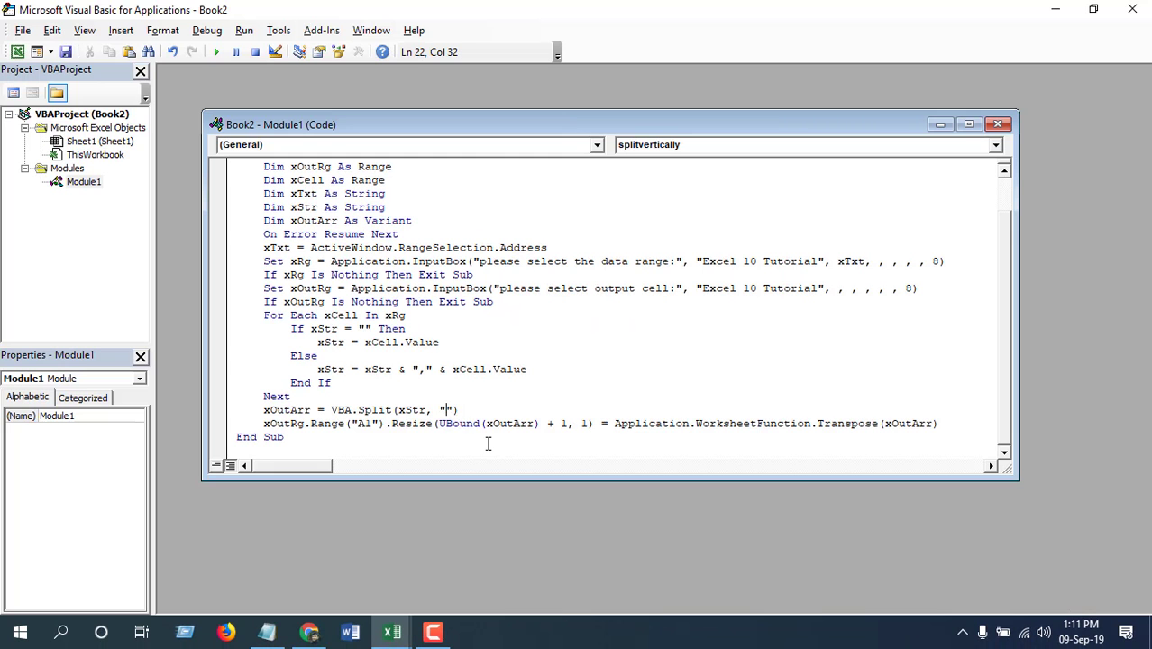
pyautogui.click(215, 51)
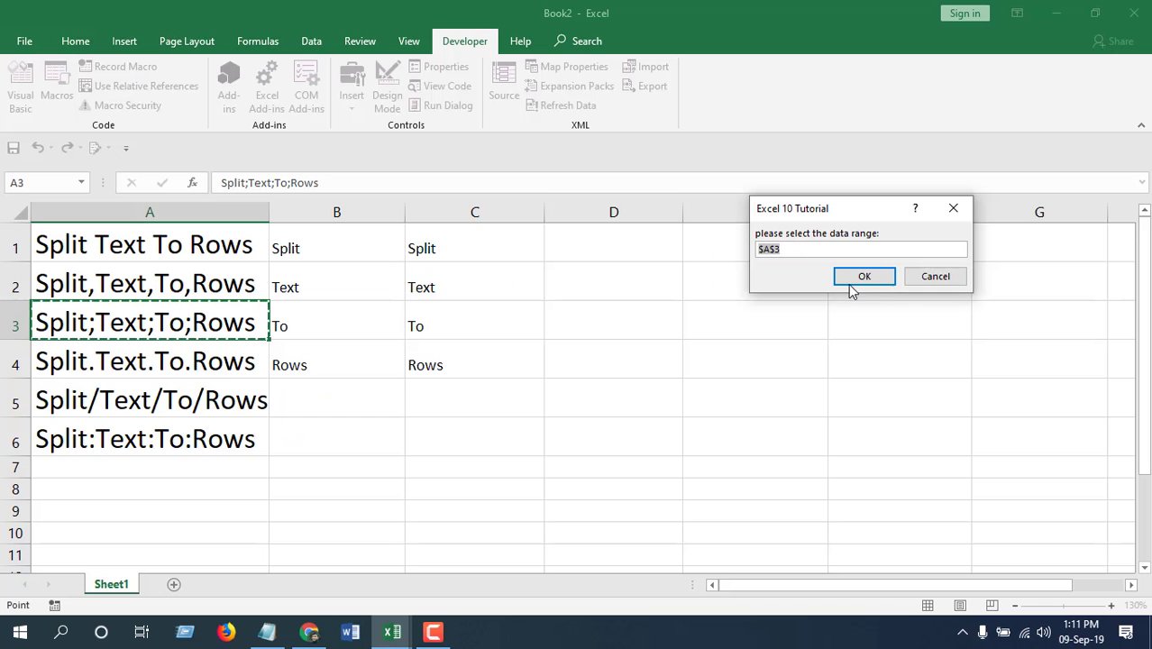
pyautogui.click(854, 279)
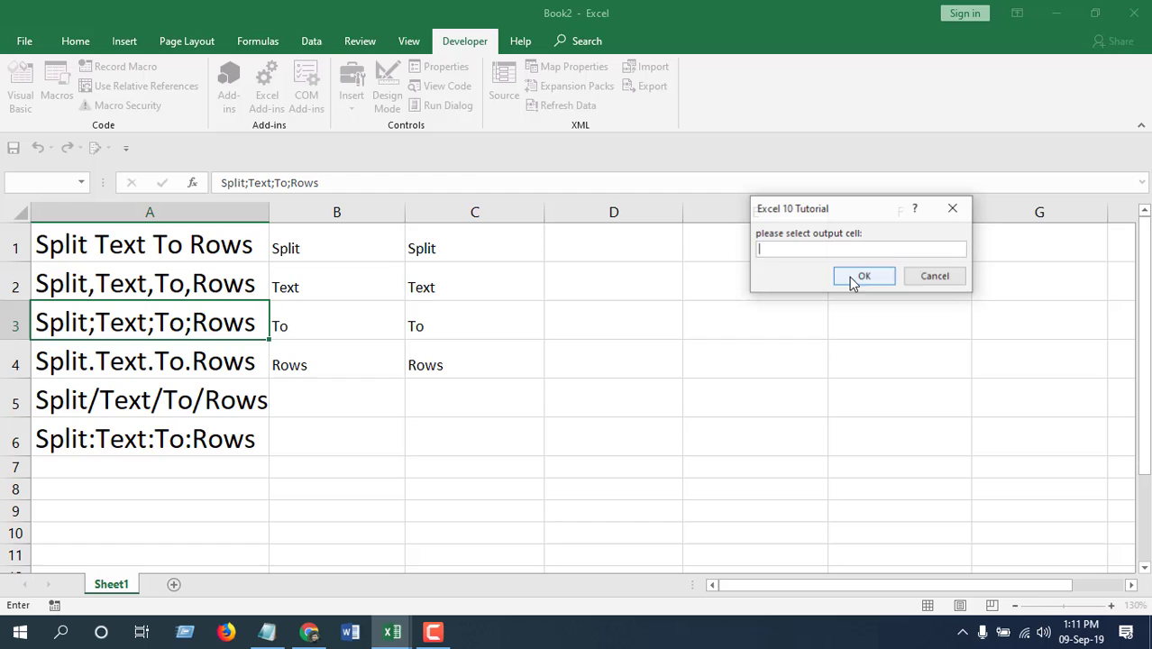
pyautogui.click(613, 232)
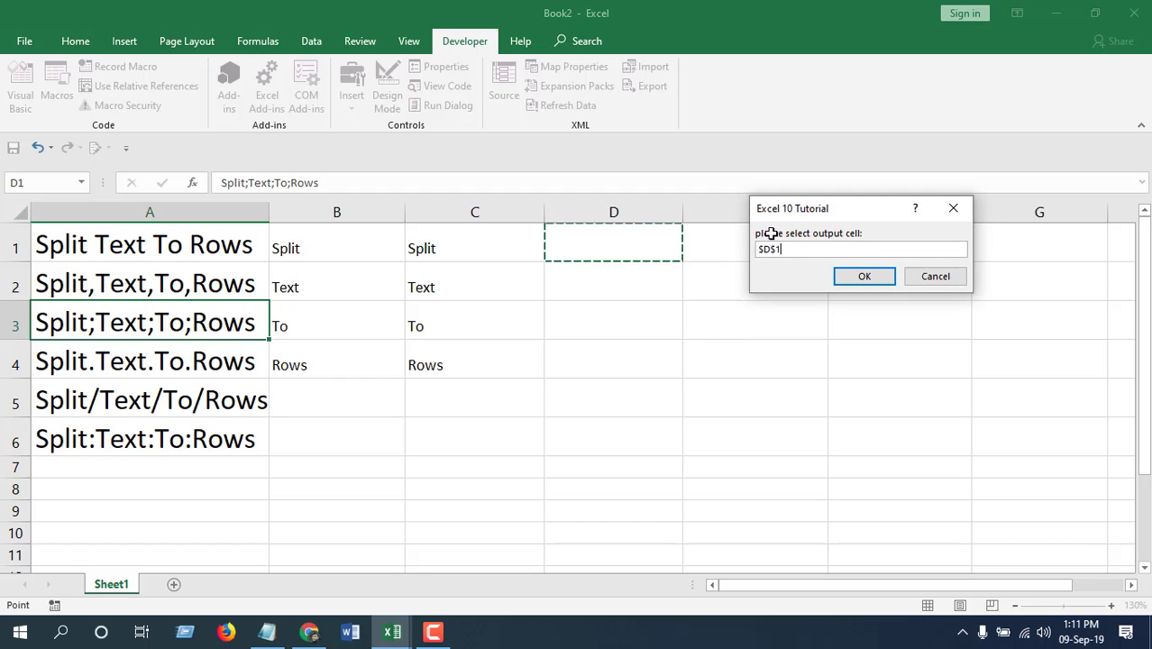
pyautogui.click(867, 276)
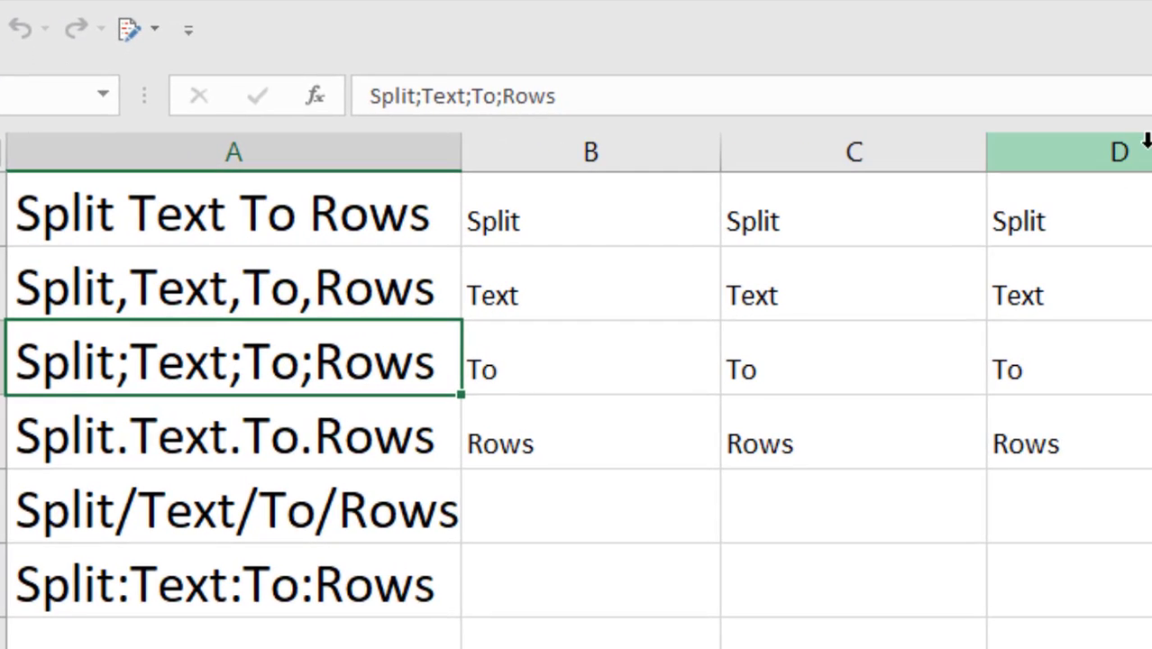